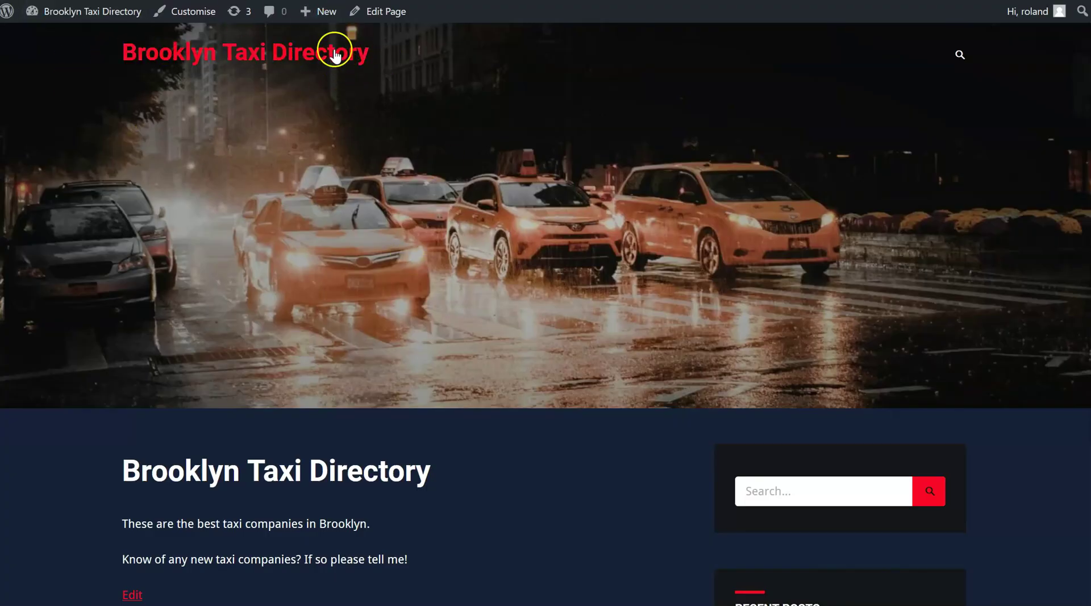
Scroll the page, highlight text in its two paragraphs, then clear the selection.
scroll(490, 452, down, 3)
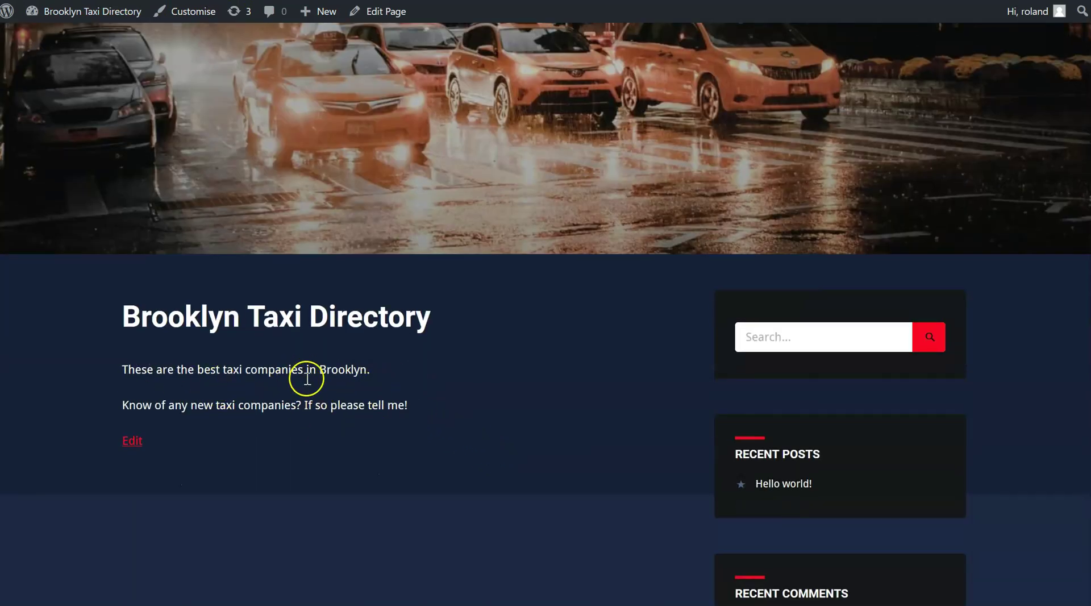
drag(128, 370, 385, 367)
drag(201, 415, 334, 407)
click(439, 364)
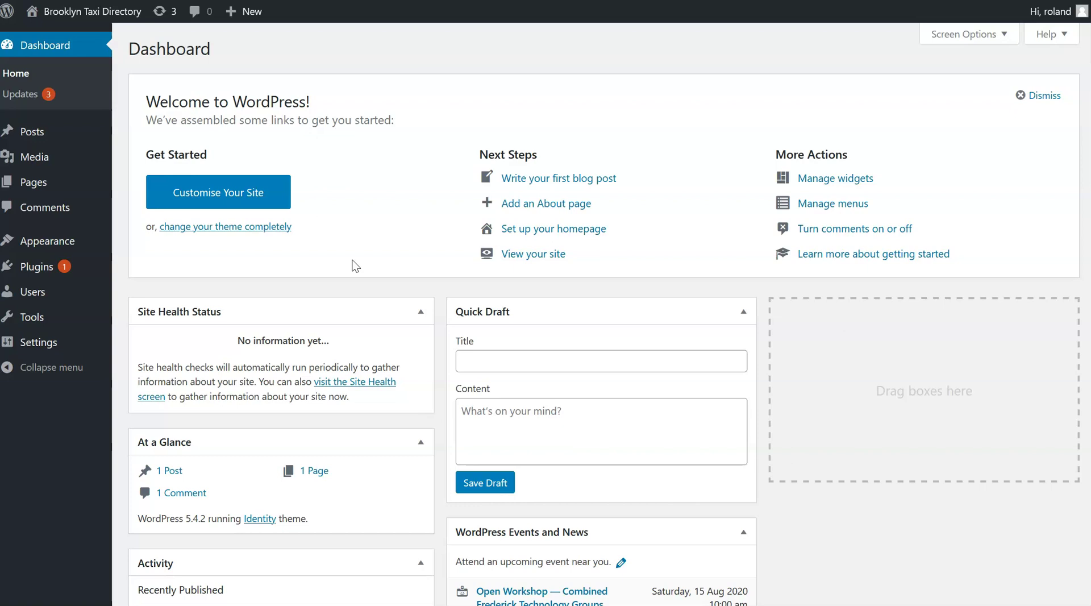
Search the plugin directory for 'header footer code manager', then install and activate it.
mouse_move(35, 267)
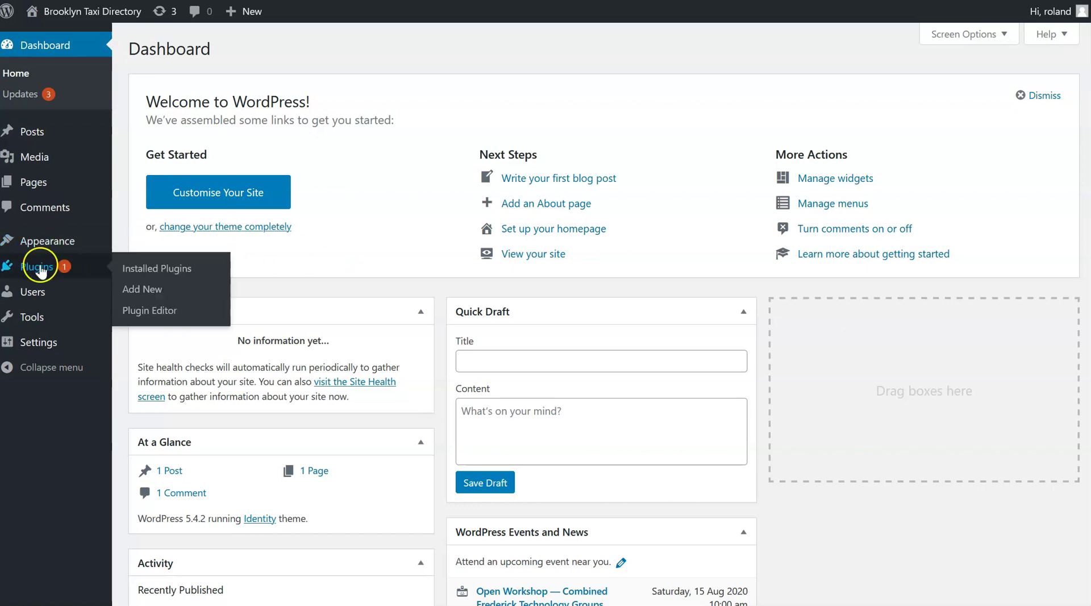
click(169, 288)
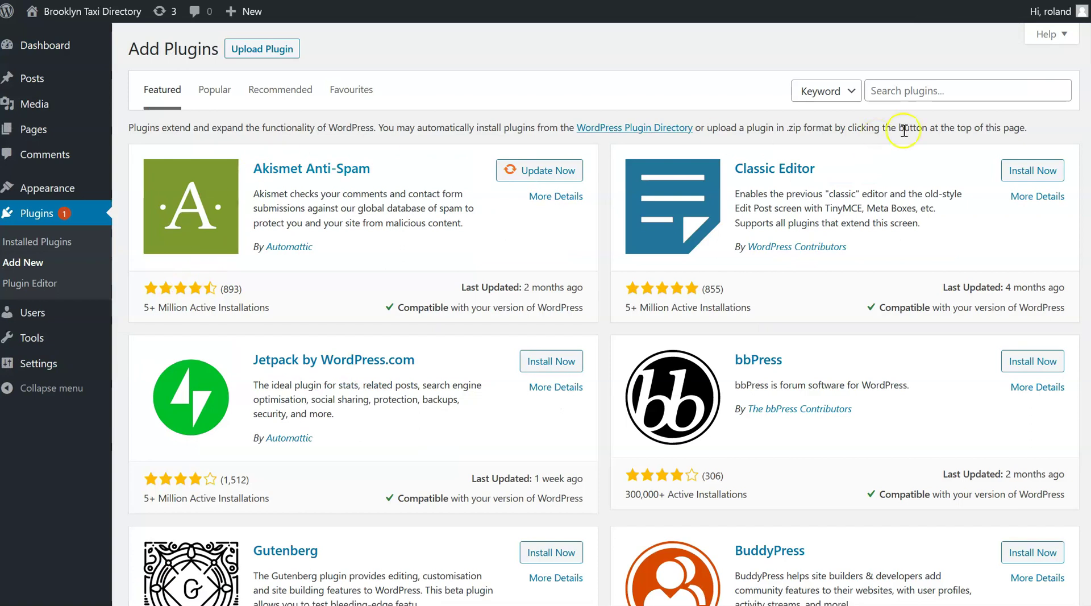
click(956, 90)
text(header)
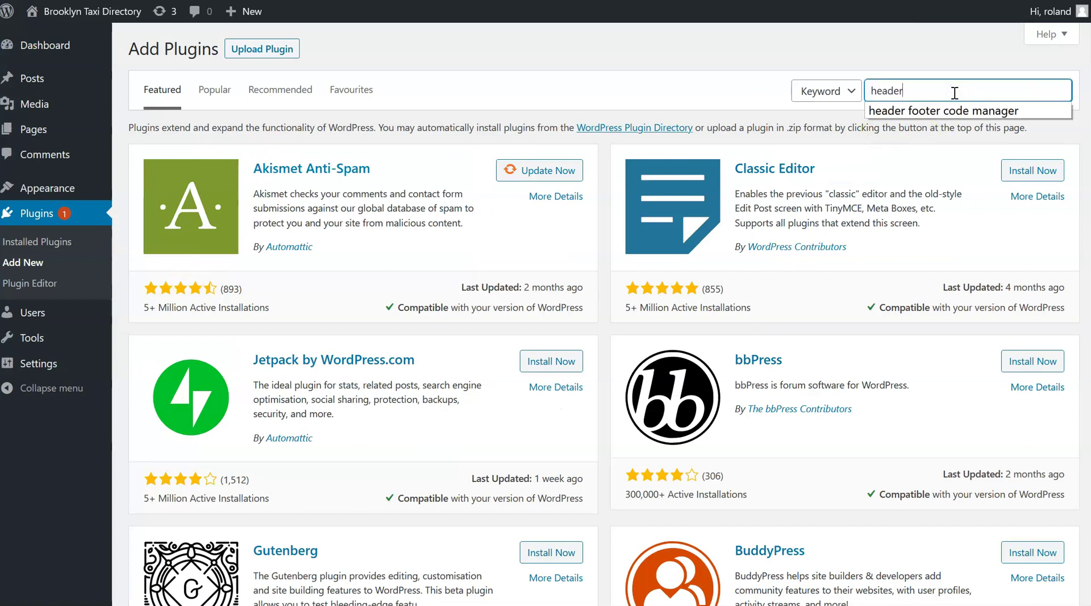
click(957, 111)
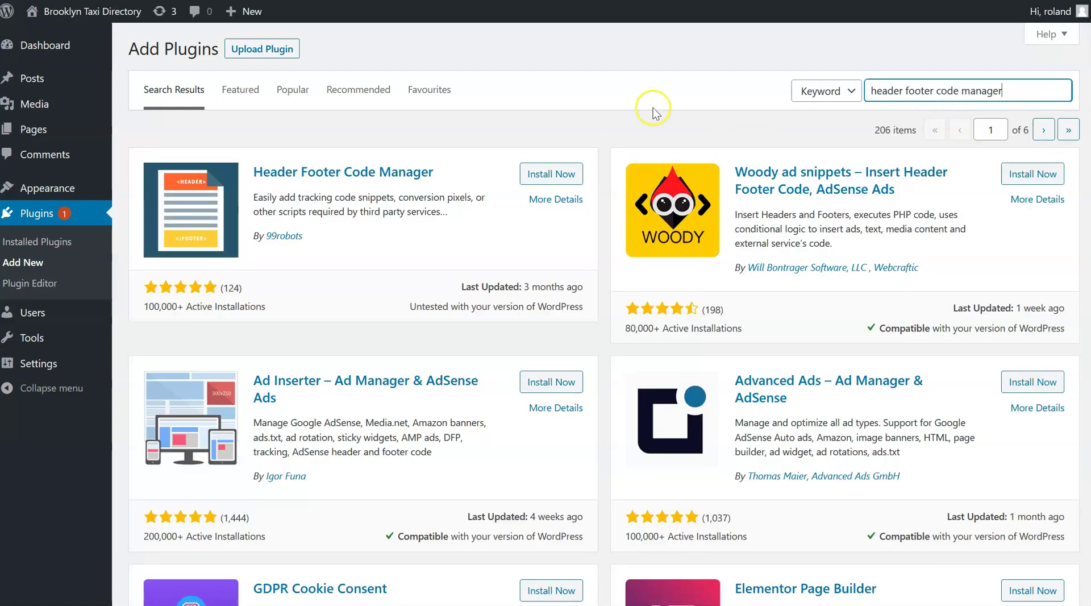
click(559, 178)
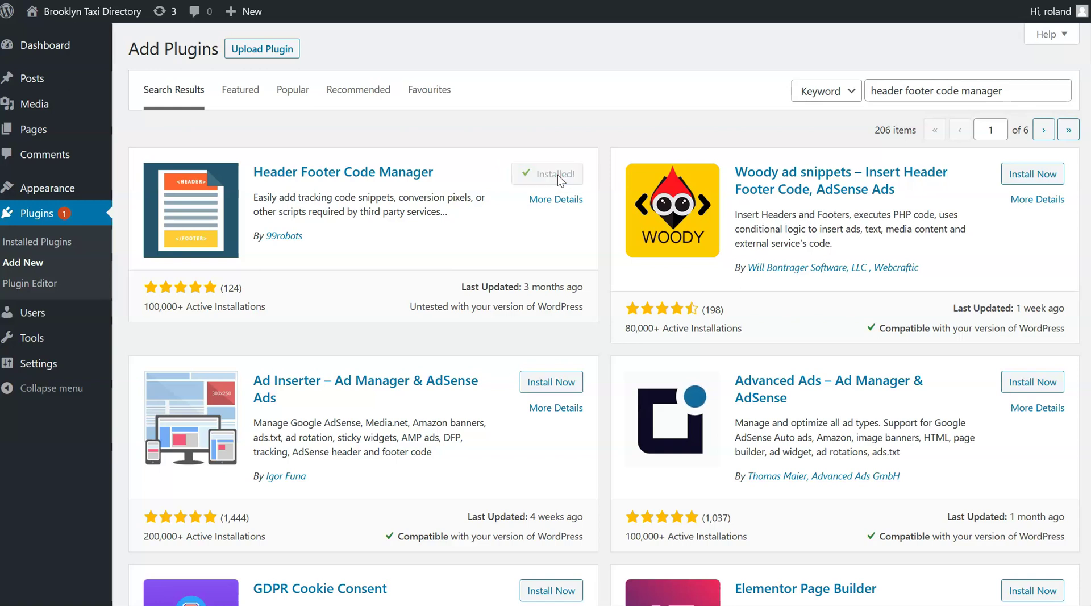
click(557, 178)
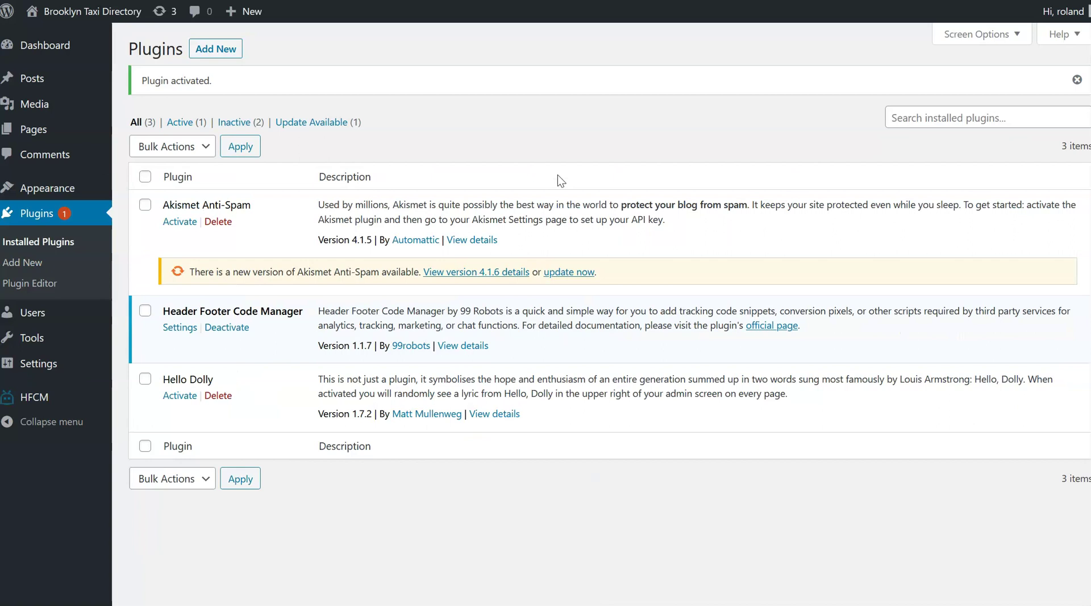
Add a new snippet named 'Community Box header code' and place the cursor in its code box.
click(173, 329)
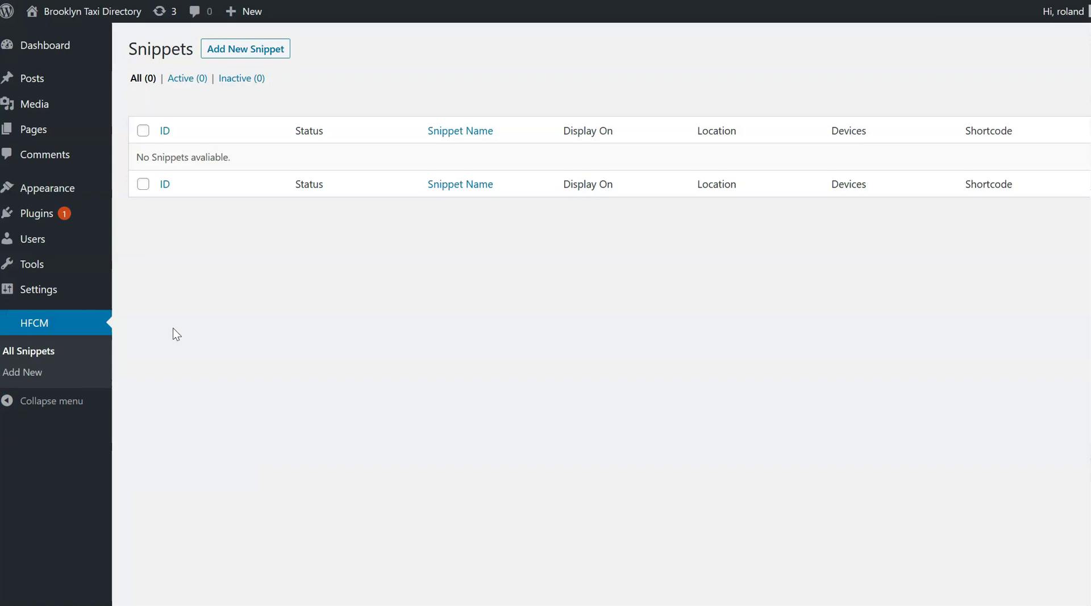
click(264, 50)
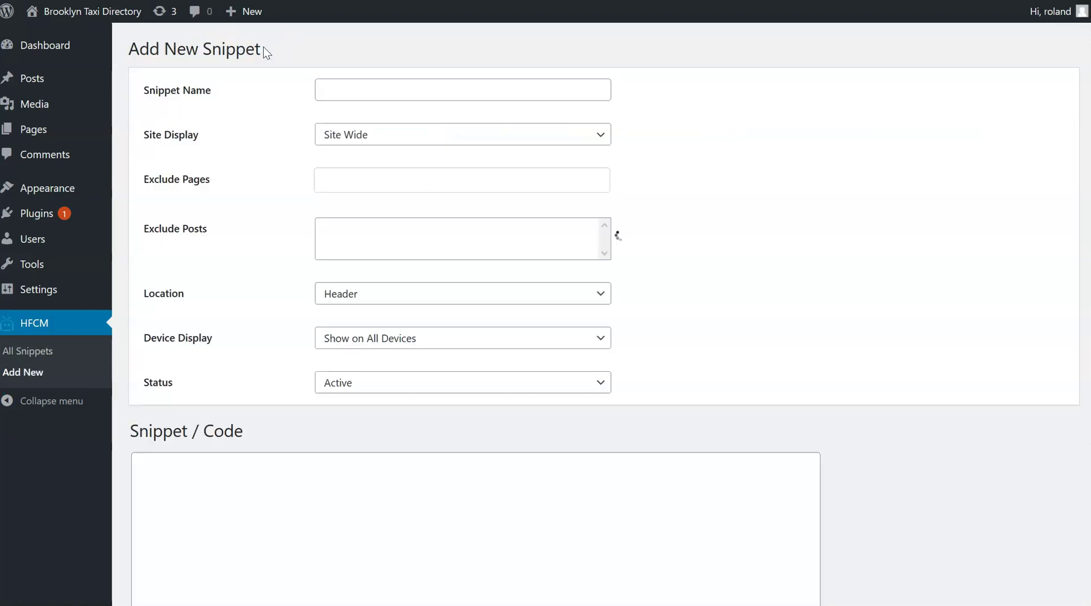
click(419, 85)
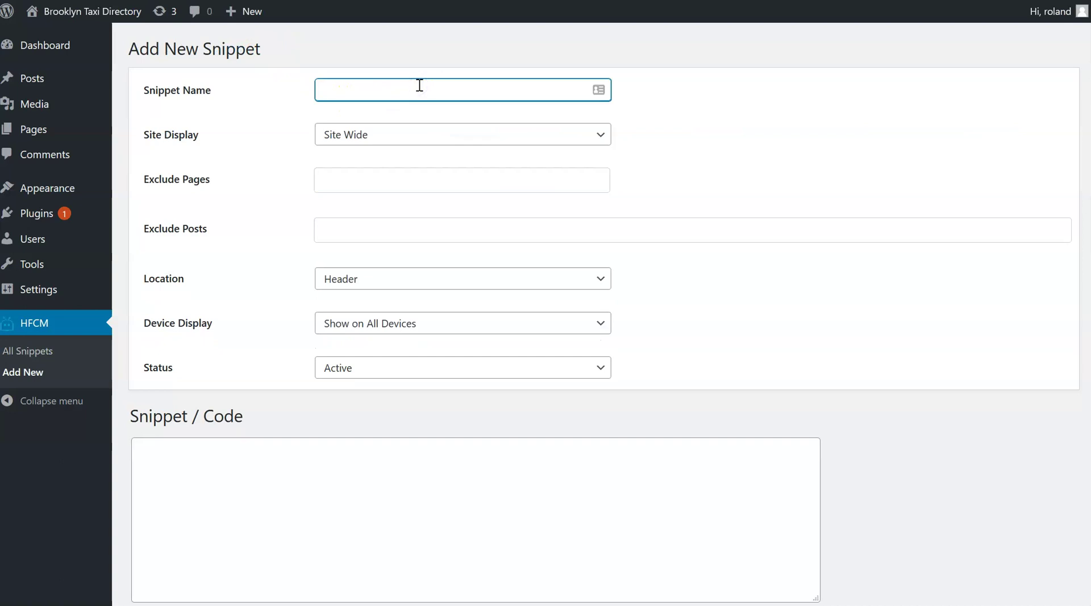
text(Community Box header code)
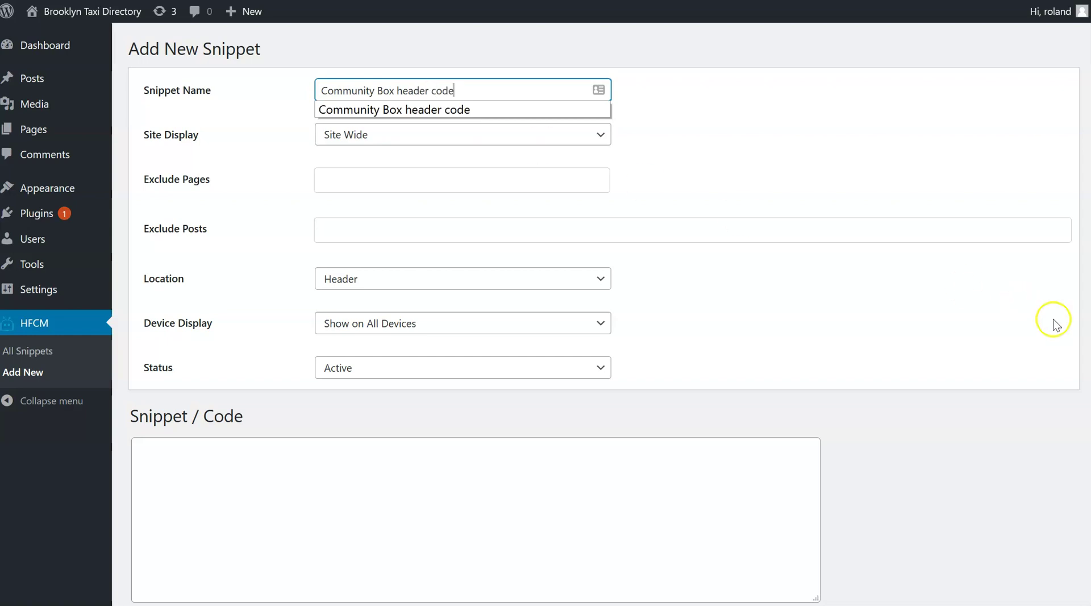
click(1052, 322)
scroll(887, 341, down, 1)
click(222, 459)
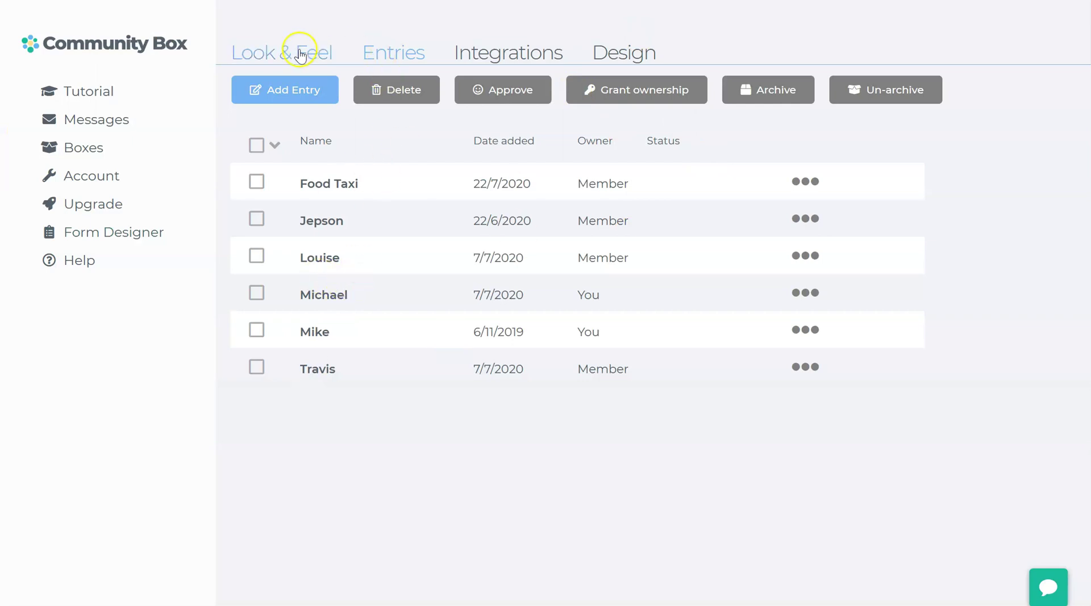
Copy the <head> embed code from the Site embed section of Community Box's Look & Feel settings.
click(300, 55)
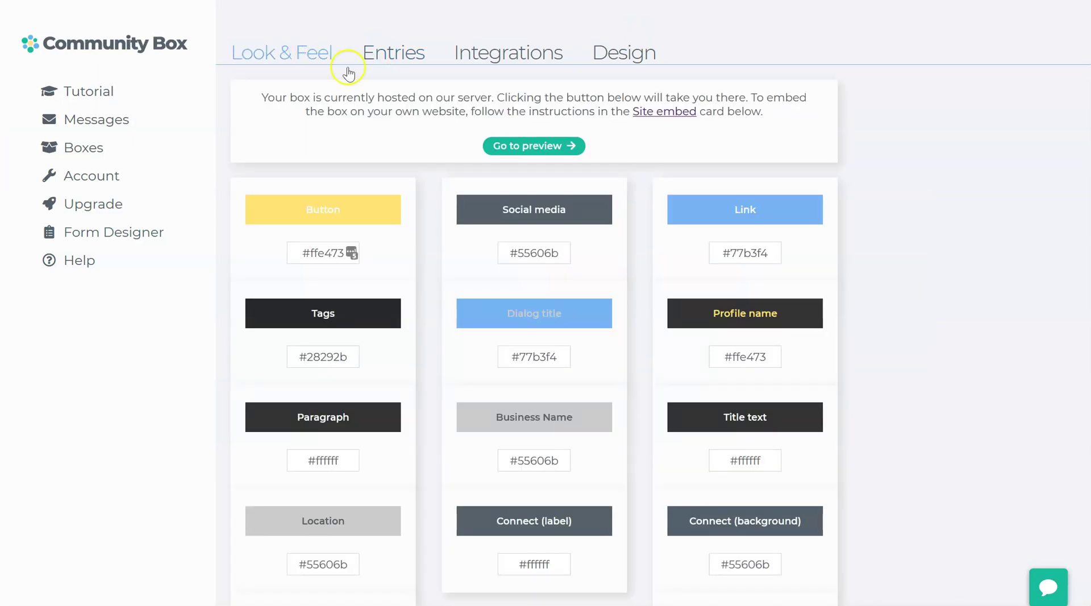
click(673, 113)
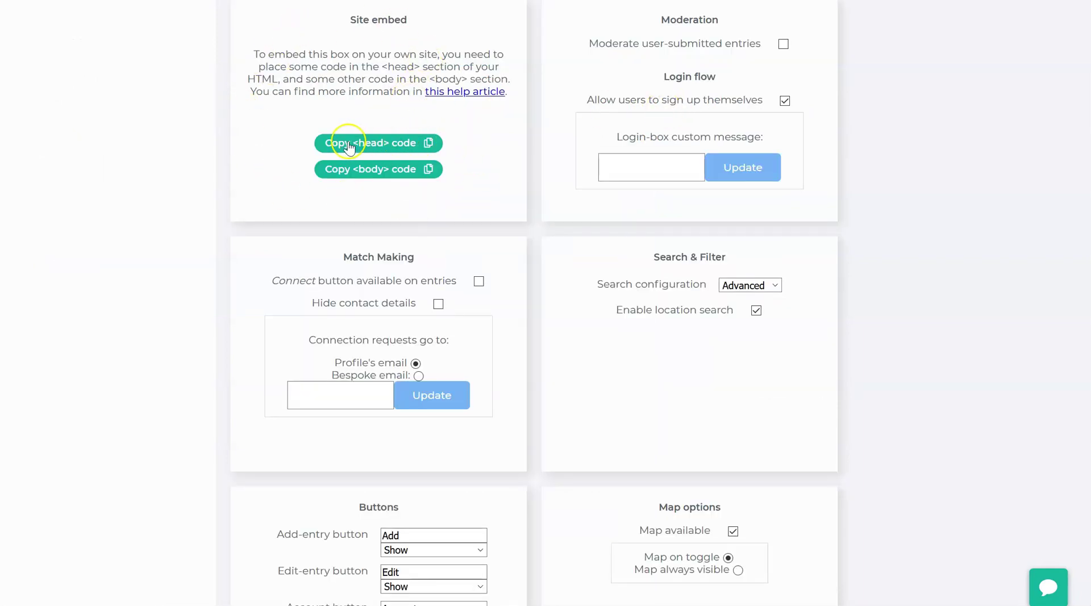
click(387, 145)
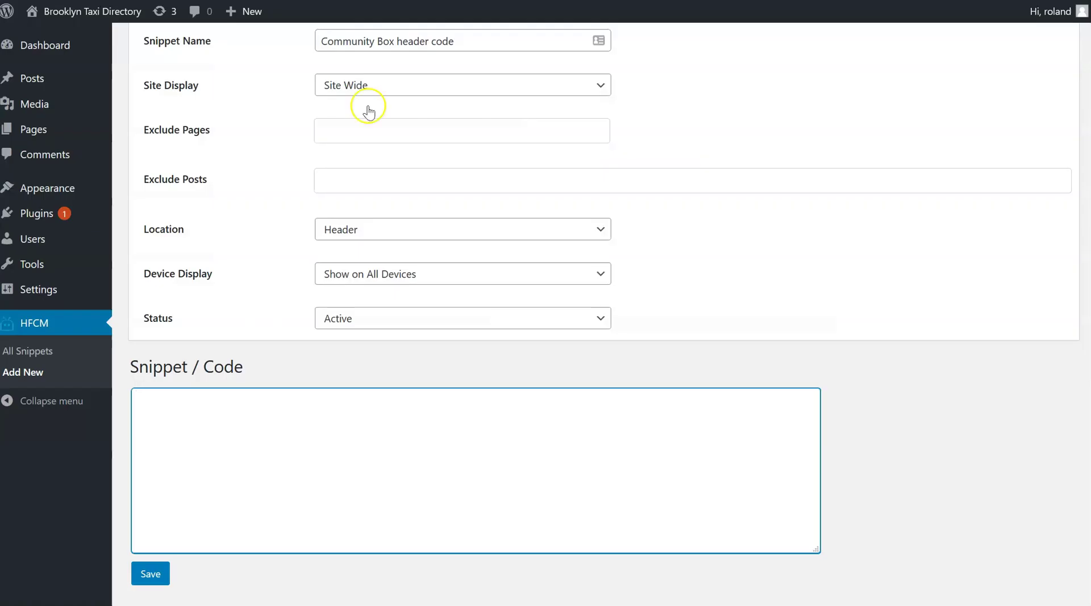
Paste the copied Community Box script into the snippet code and save the snippet.
key(ctrl+v)
click(150, 573)
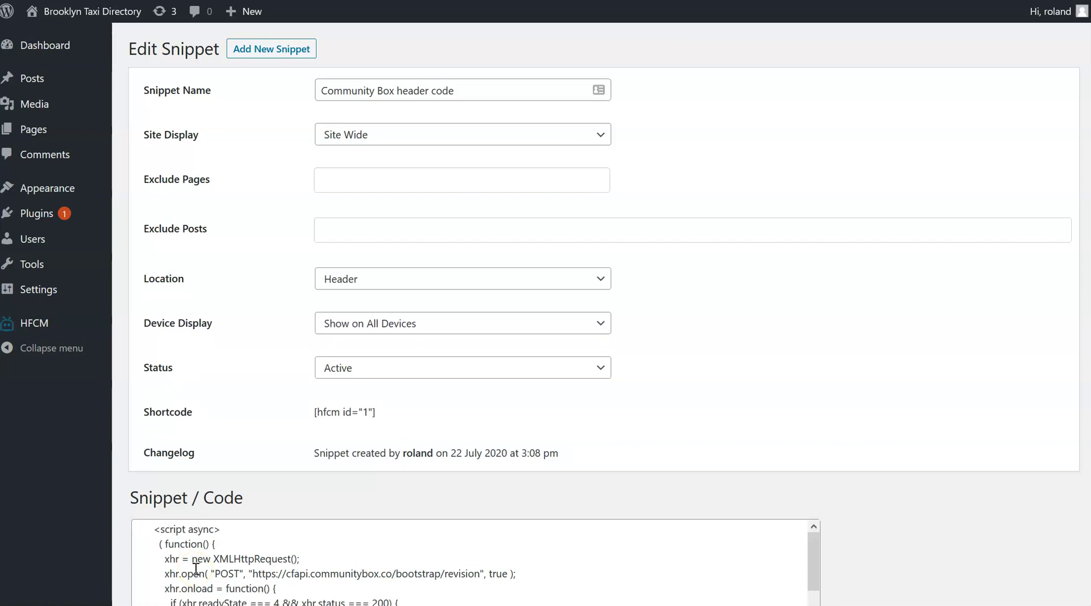
Open the Brooklyn Taxi Directory page in the editor and select text in its paragraphs.
mouse_move(53, 135)
click(139, 134)
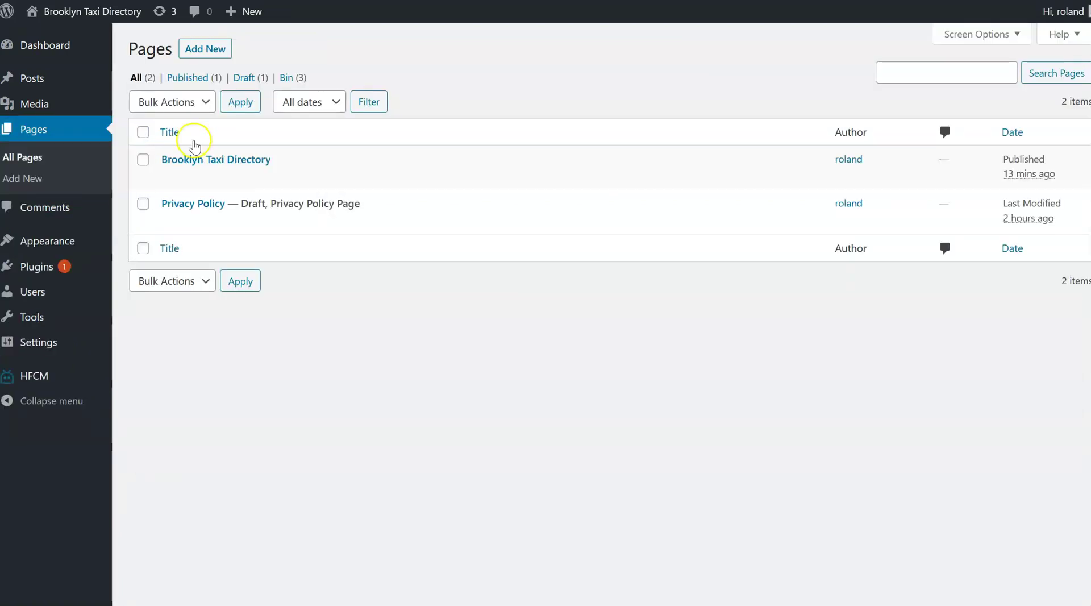
click(235, 165)
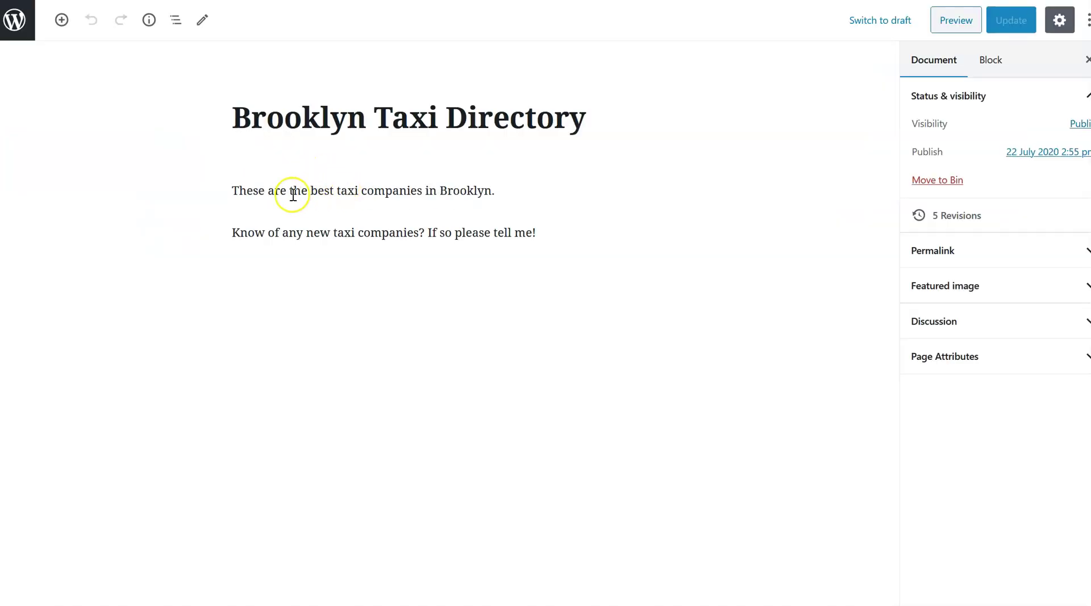
click(275, 190)
drag(274, 190, 407, 185)
drag(307, 233, 400, 232)
click(523, 158)
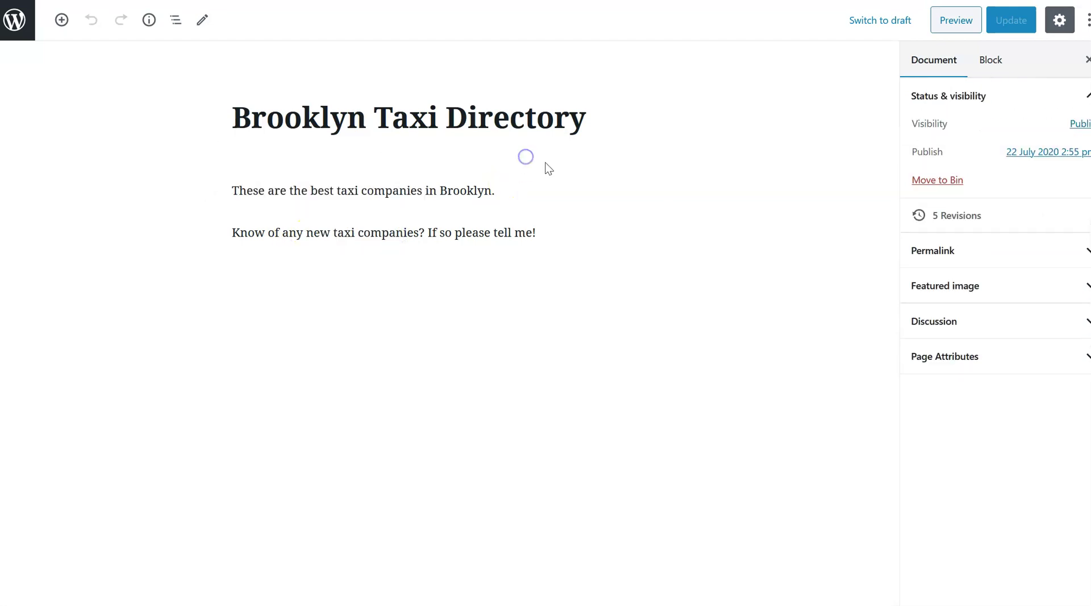
Insert a Formatting > Custom HTML block between the two paragraphs and focus it.
click(429, 214)
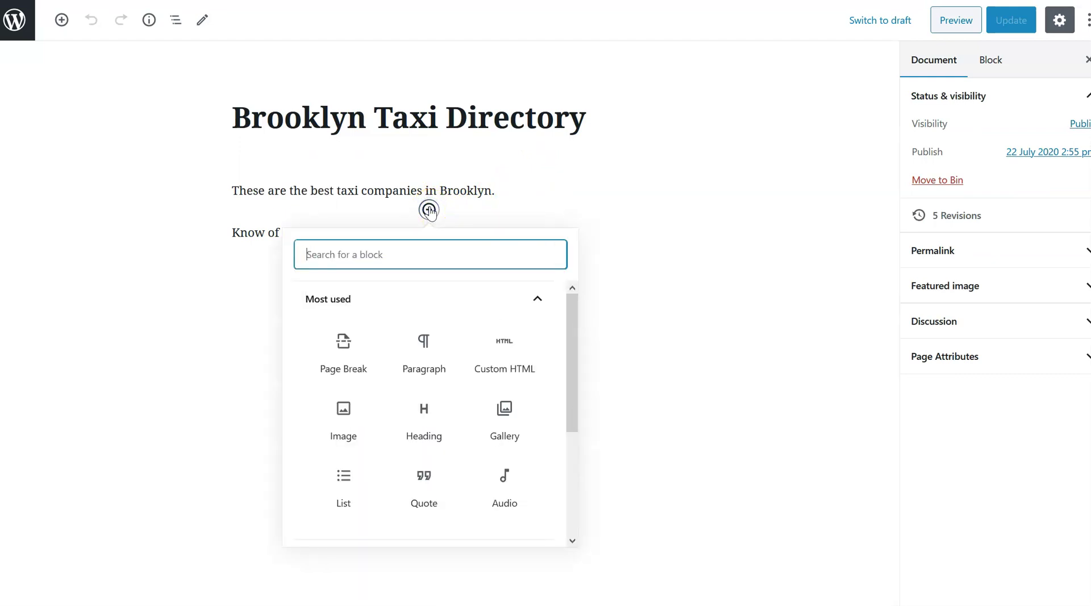
scroll(426, 384, down, 3)
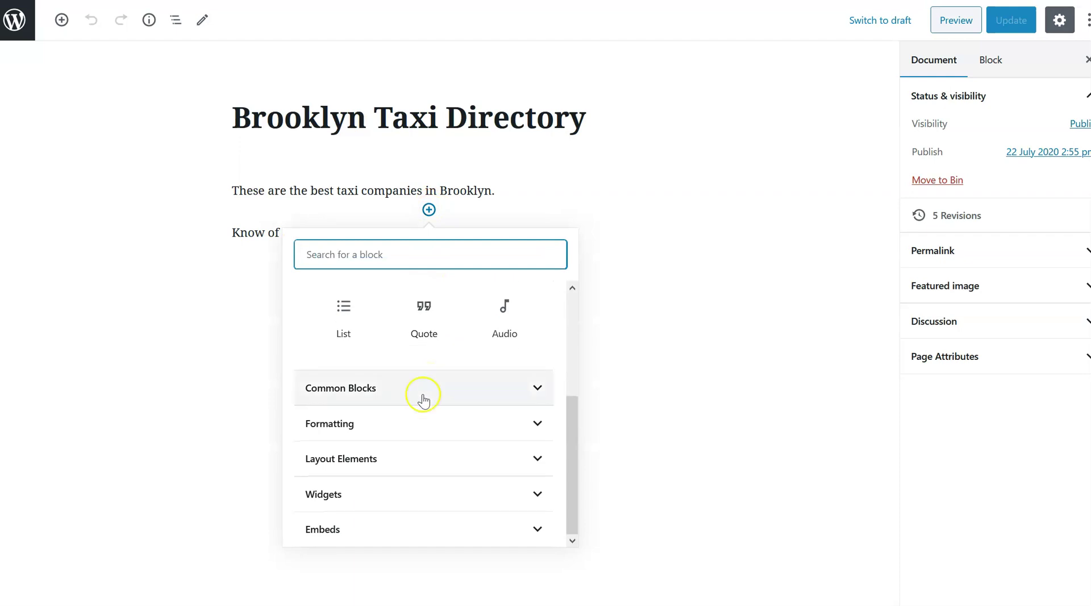
click(421, 425)
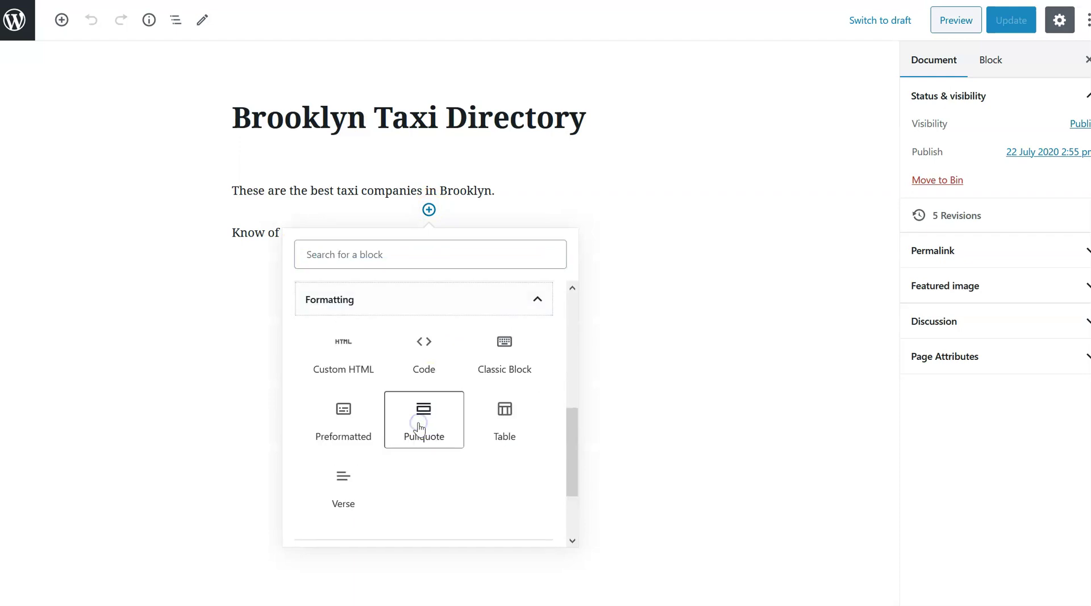
click(345, 353)
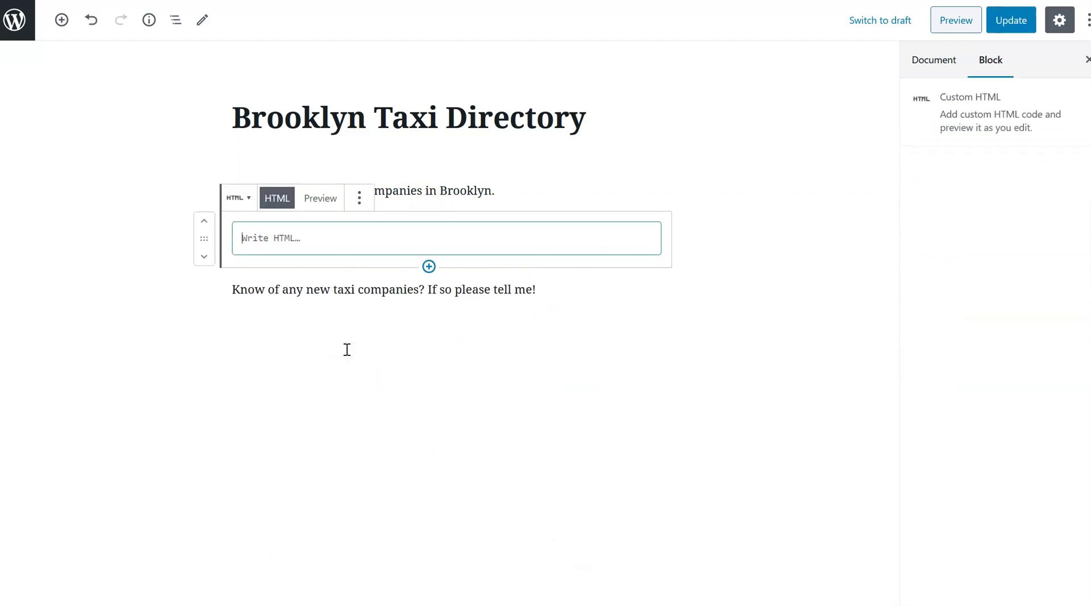
click(297, 238)
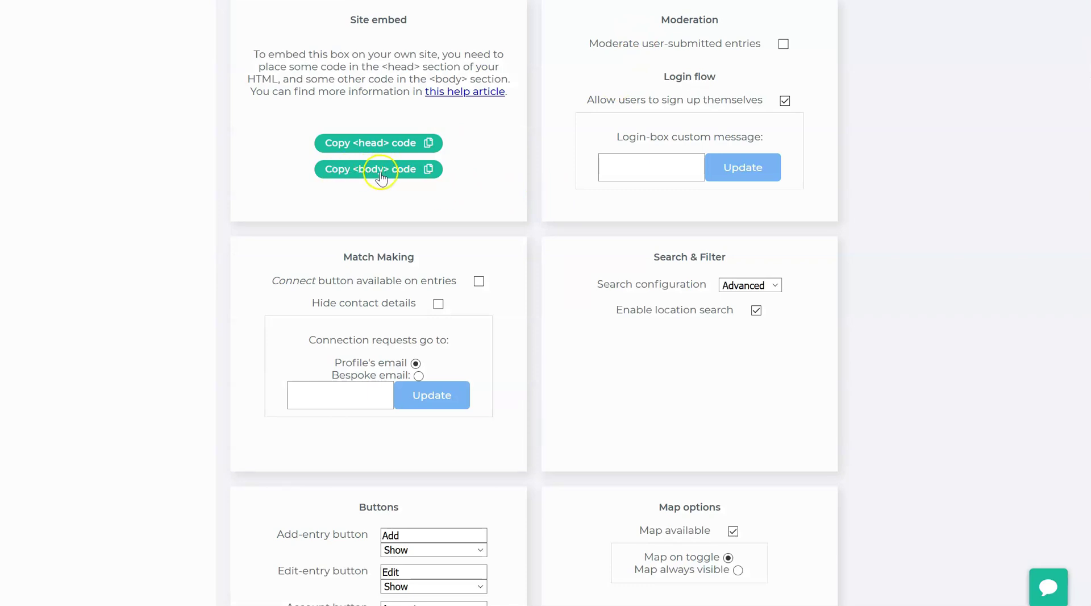
Copy the <body> embed code from Community Box's Site embed card.
click(389, 171)
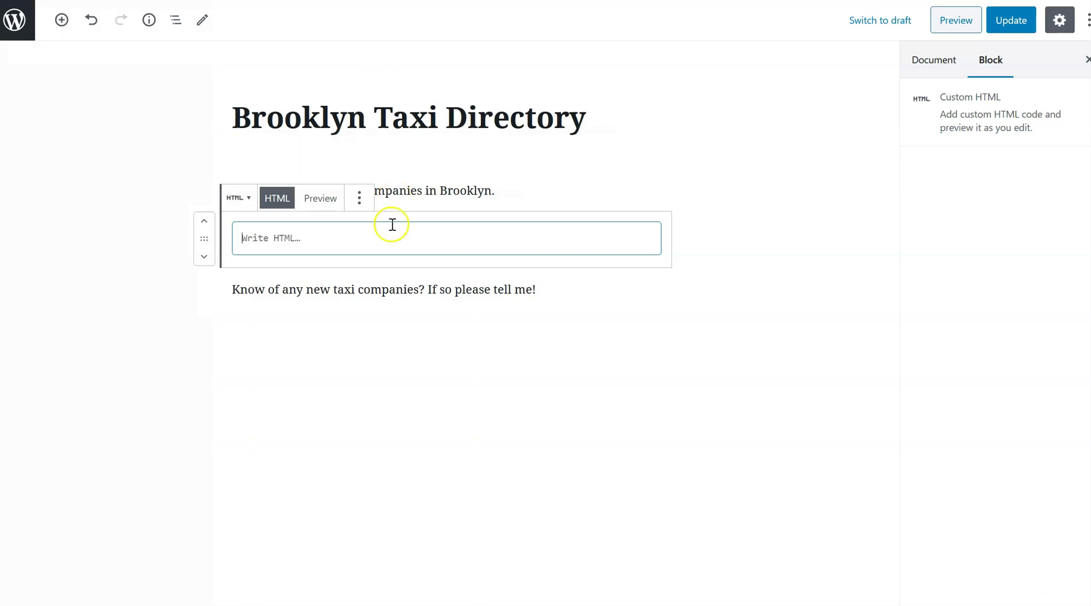
Paste the Community Box embed div into the Custom HTML block and update the page.
click(392, 238)
text(<div id="communitybox-target" box="453024b8-dca1-4dfc-89a5-95e4adce1664"> </div>)
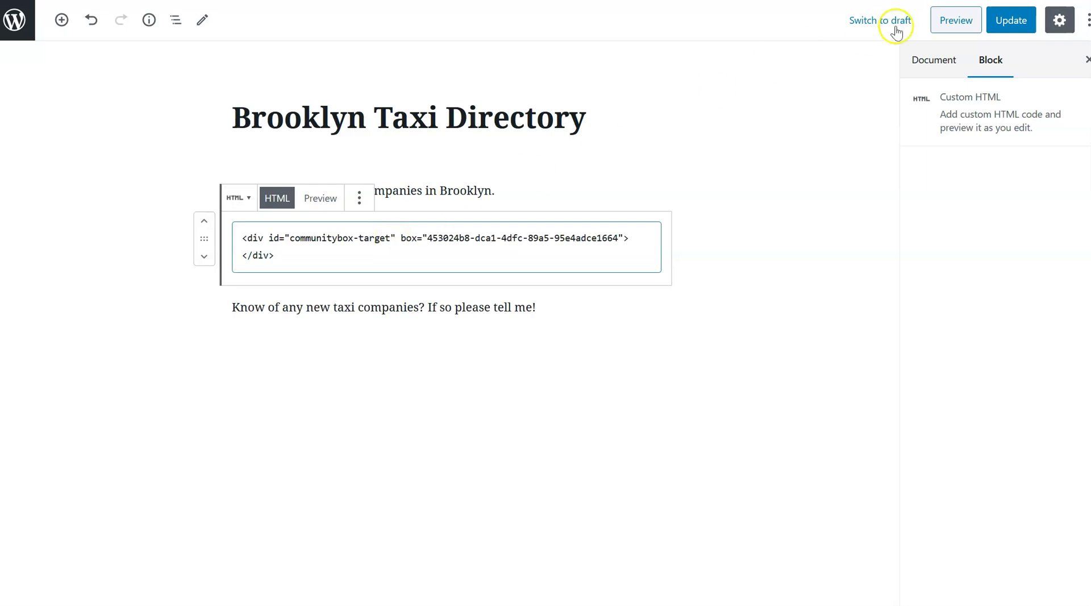
click(1003, 22)
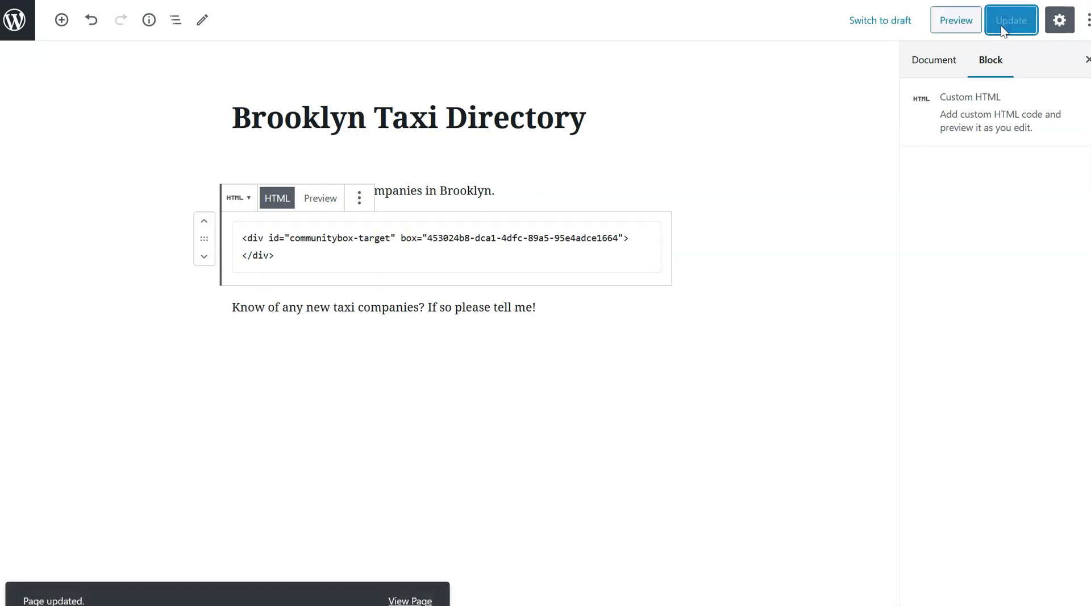
View the live page and scroll through the embedded directory's six taxi listings.
click(413, 600)
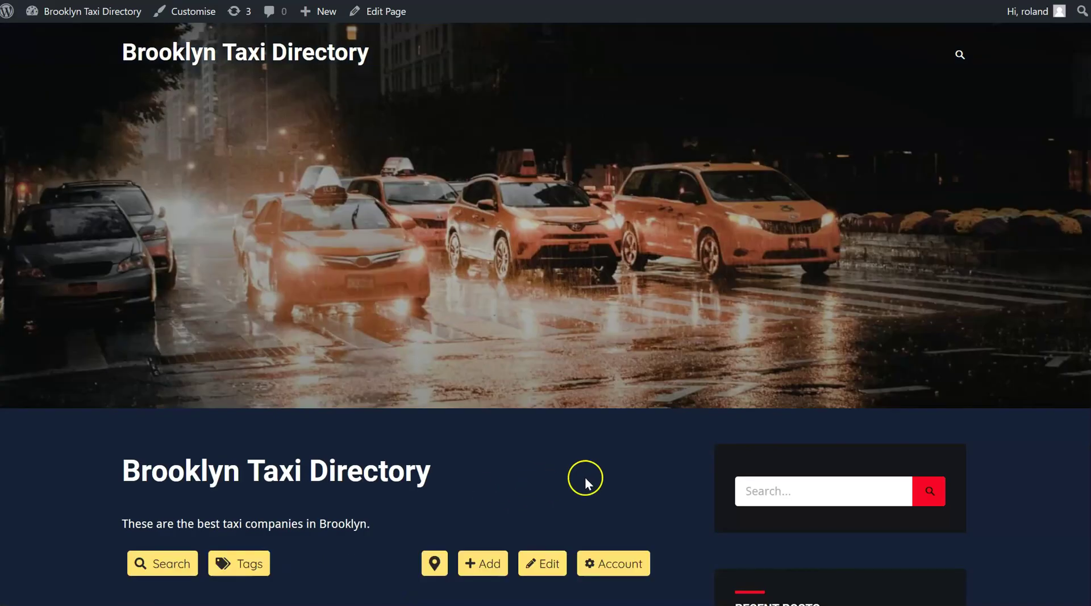
scroll(689, 493, down, 5)
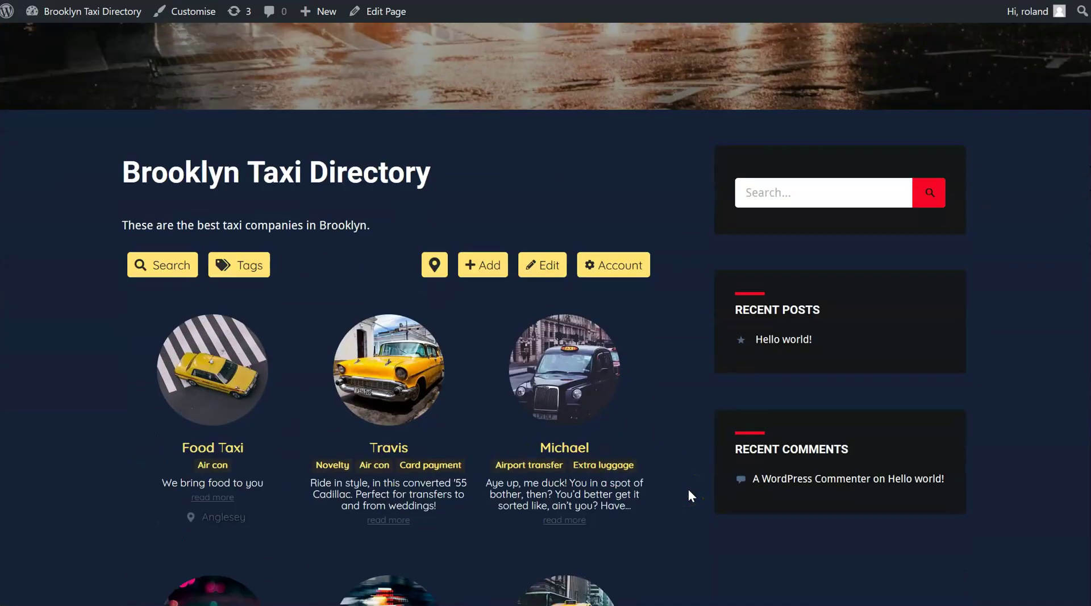
scroll(689, 495, down, 2)
scroll(697, 453, down, 1)
scroll(695, 450, up, 8)
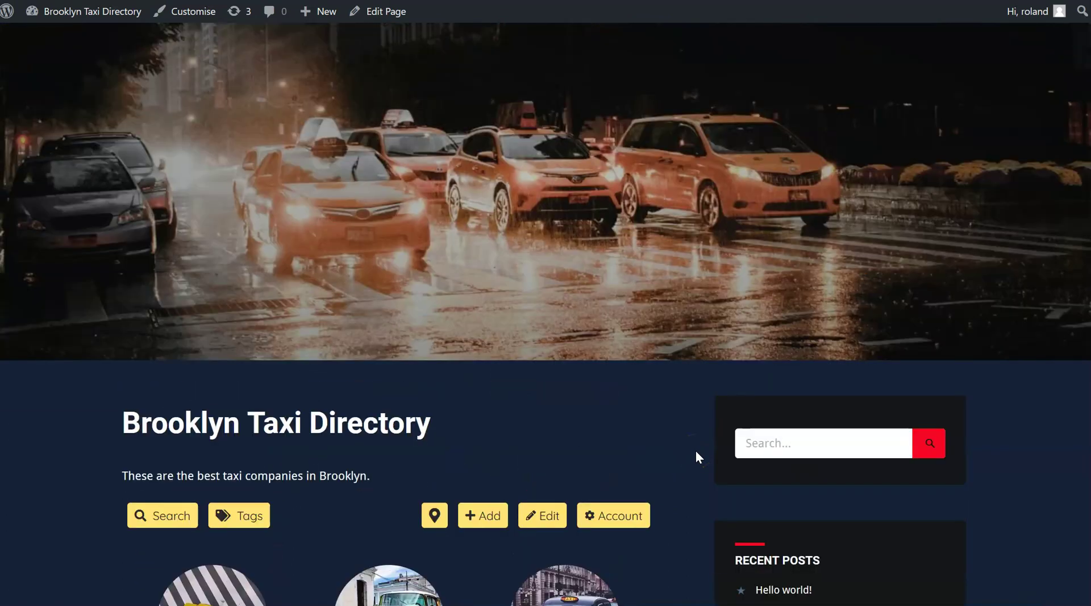